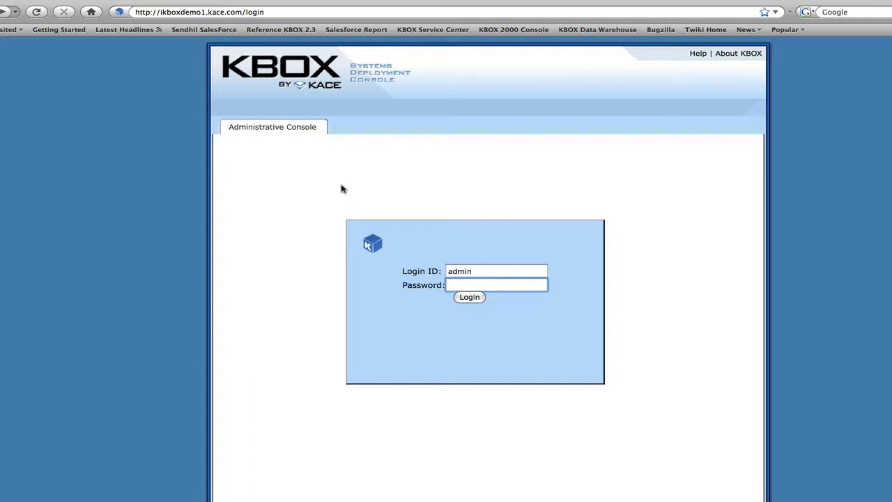
Step: Log in to the administrative console as admin with the account password
type("•••••••••")
key("Return")
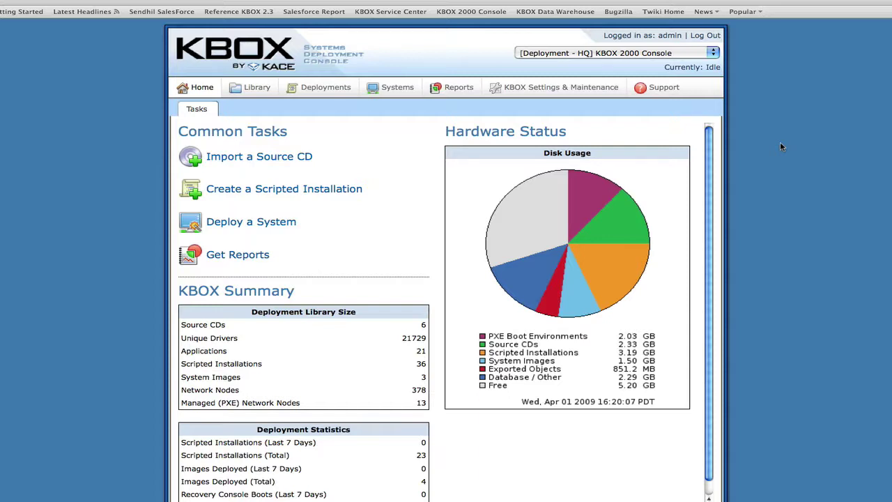
Step: Open the network scan inventory of systems and look through the discovered nodes
left_click(391, 91)
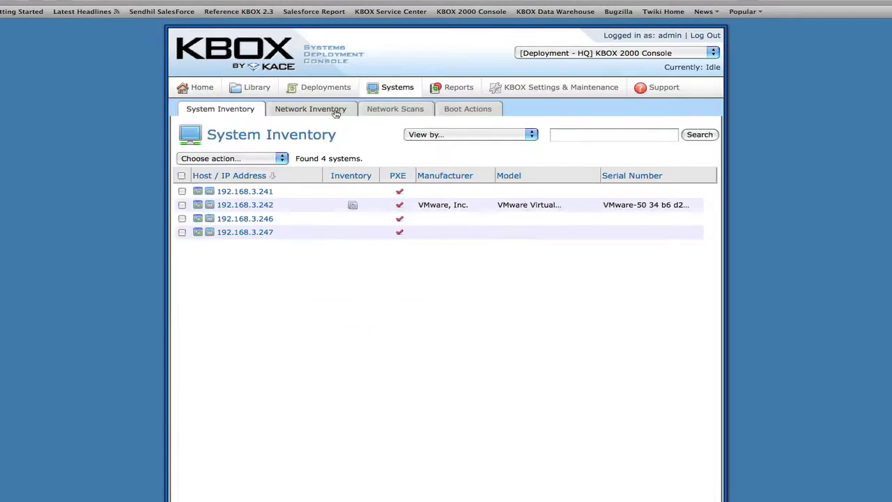
left_click(338, 113)
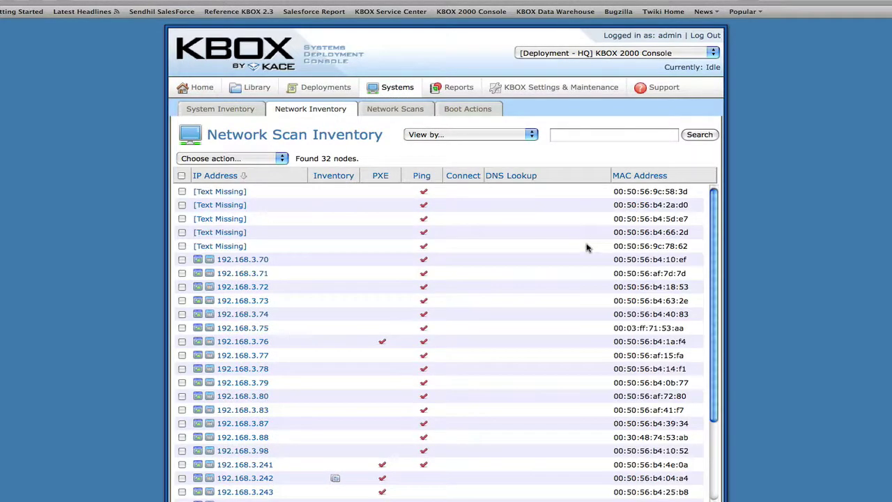
scroll(587, 247, "down", 3)
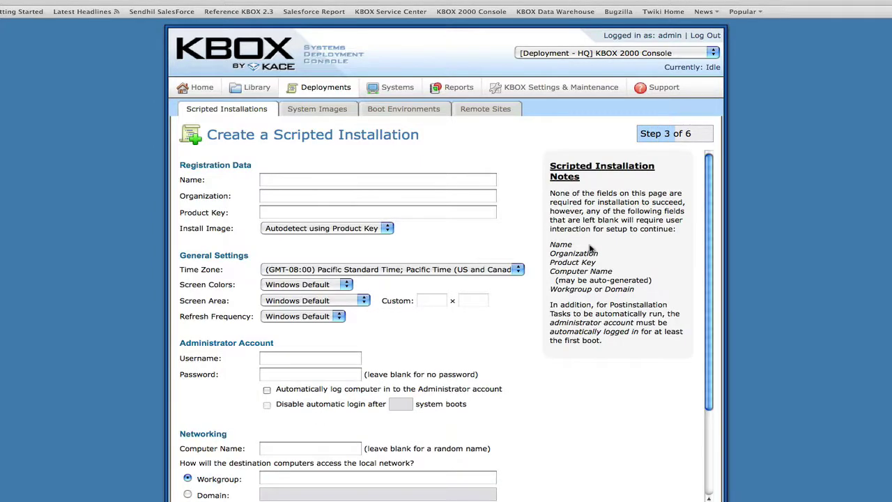
Step: Add the preinstallation tasks Format C: as NTFS and Install Vista/2008 MBR to the new scripted installation
scroll(590, 248, "down", 4)
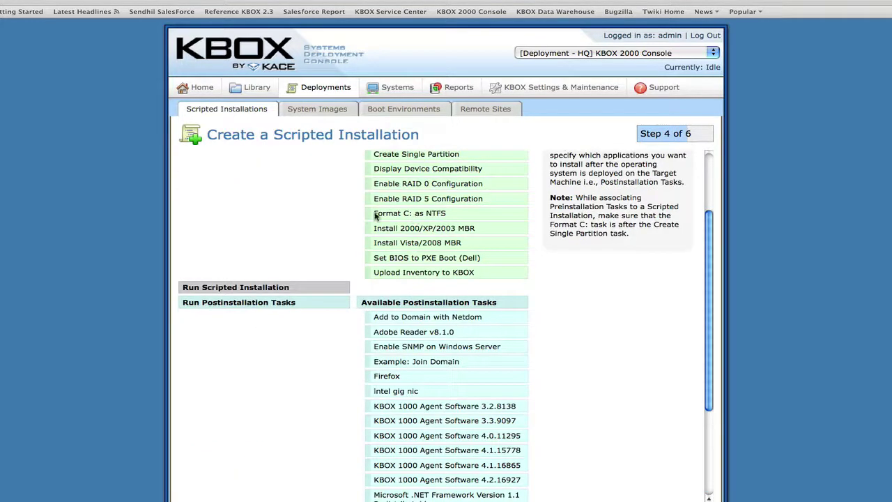
left_click_drag(397, 223, 209, 182)
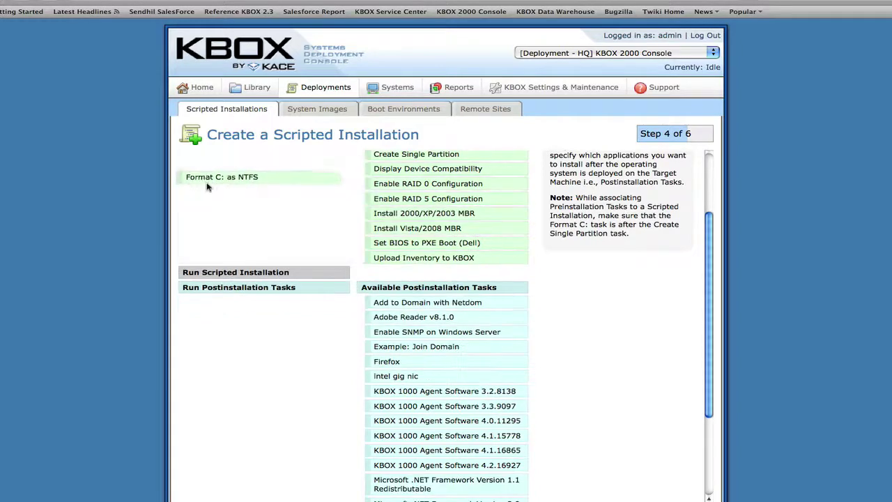
left_click_drag(382, 227, 202, 170)
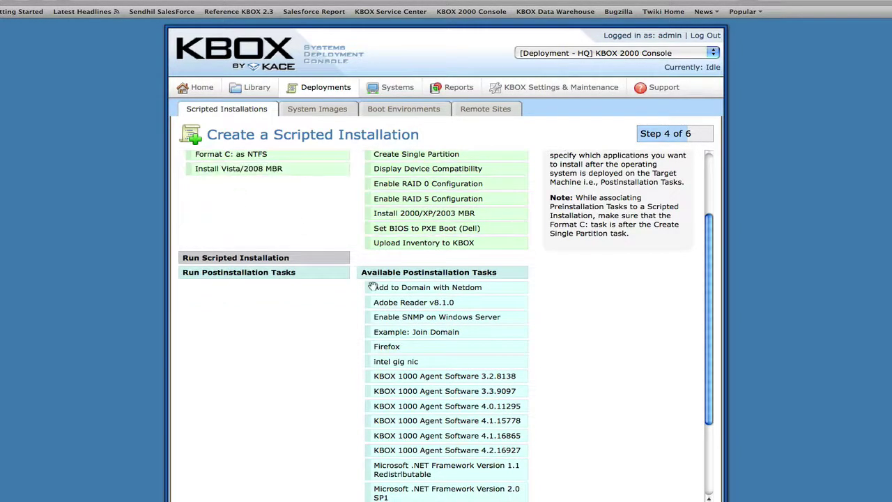
Step: Add two of the available postinstallation tasks to the scripted installation
scroll(377, 294, "down", 4)
left_click_drag(446, 414, 252, 234)
left_click_drag(401, 392, 228, 255)
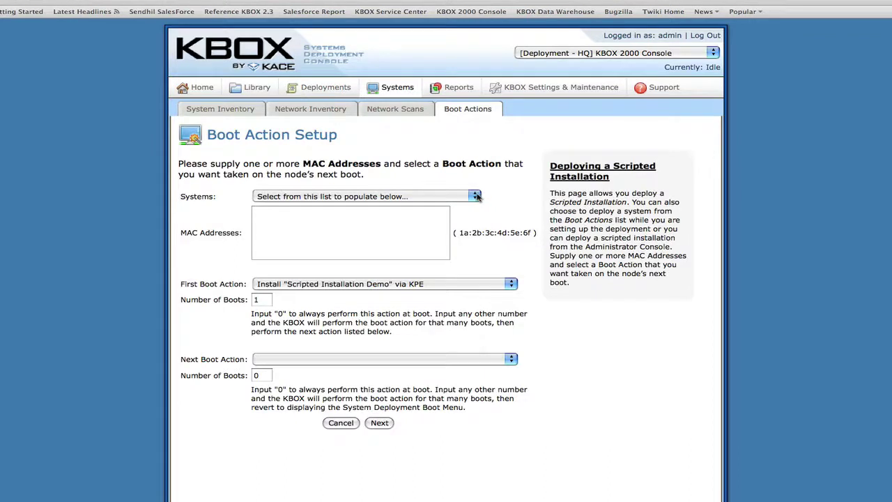
Step: Target system 192.168.3.243 in the boot action setup and set its next boot action to Boot from Local Hard Drive
left_click(474, 197)
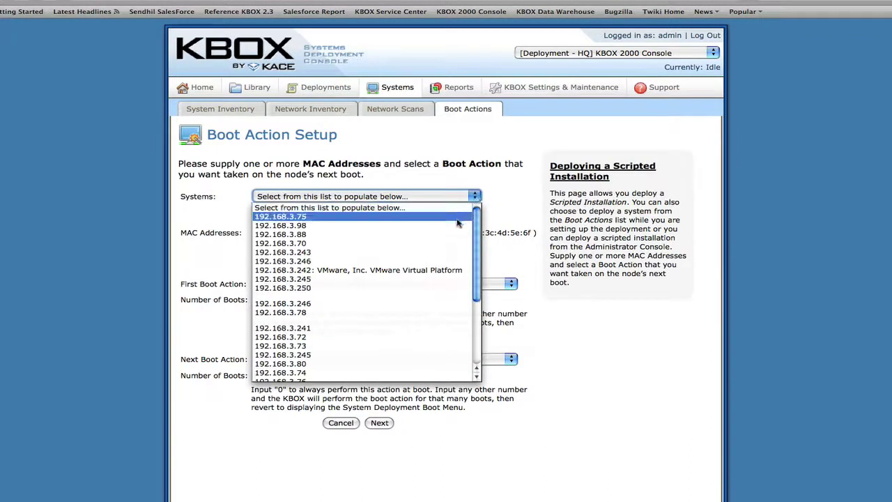
left_click(456, 252)
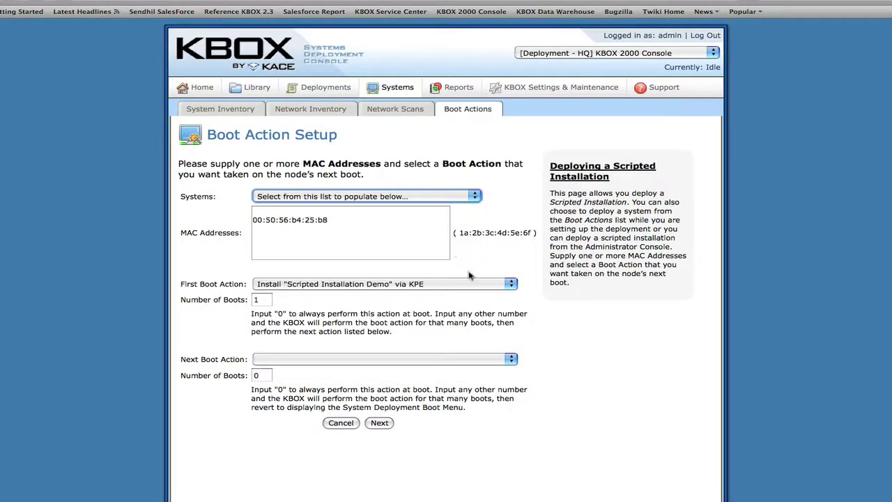
left_click(511, 360)
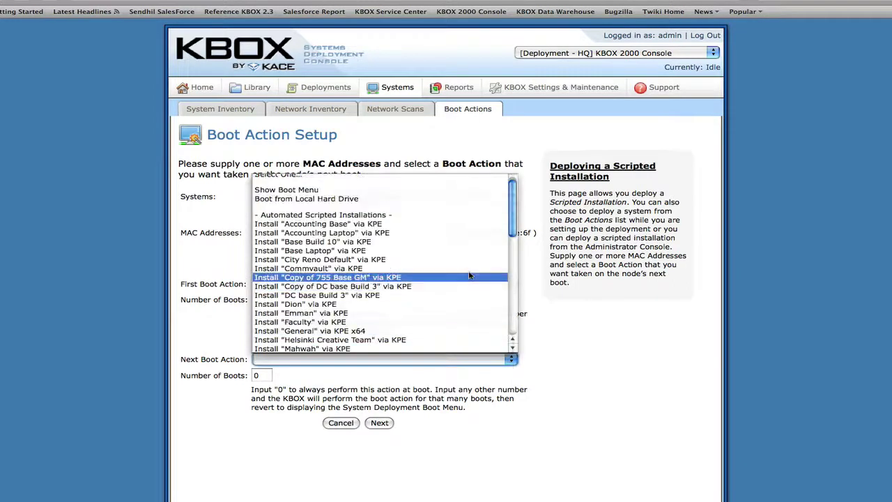
left_click(445, 202)
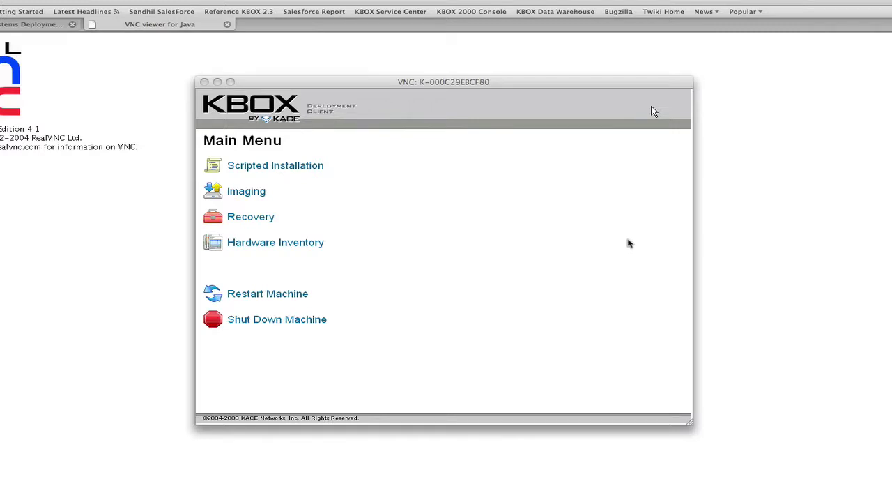
Step: In the VNC session's KBOX client, open Imaging and choose to capture this machine's image to the KBOX
left_click(259, 196)
left_click(260, 196)
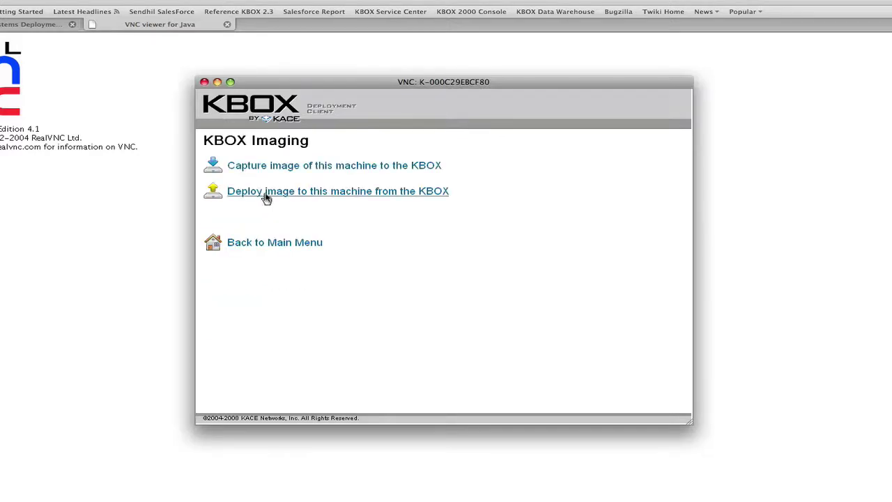
left_click(283, 173)
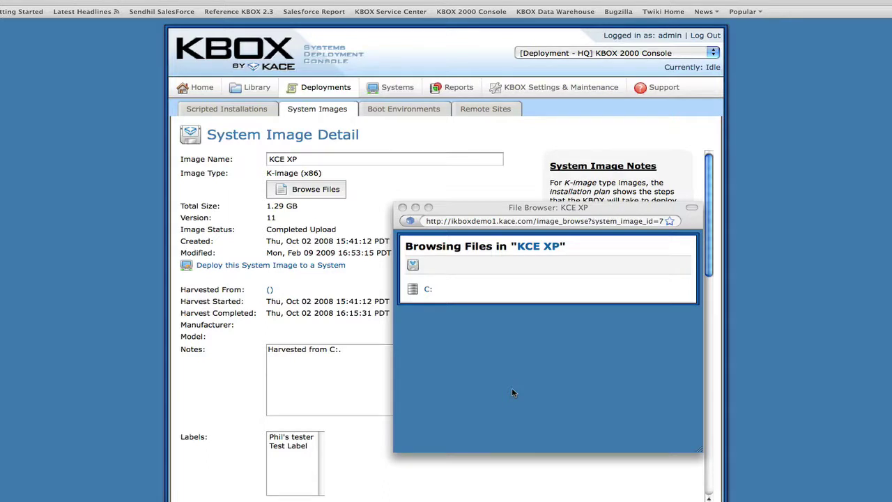
Step: Browse the C: drive of the KCE XP image and view its file-adding and directory-adding forms and contents
left_click(412, 291)
left_click(413, 290)
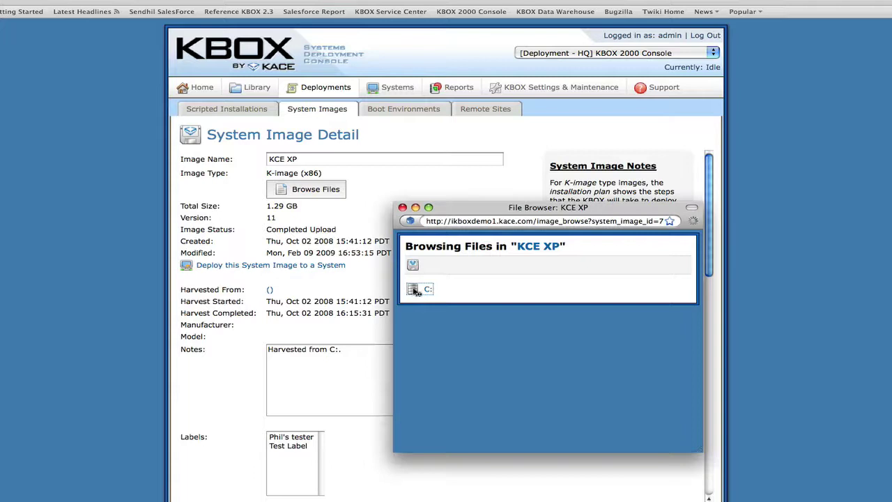
left_click(438, 290)
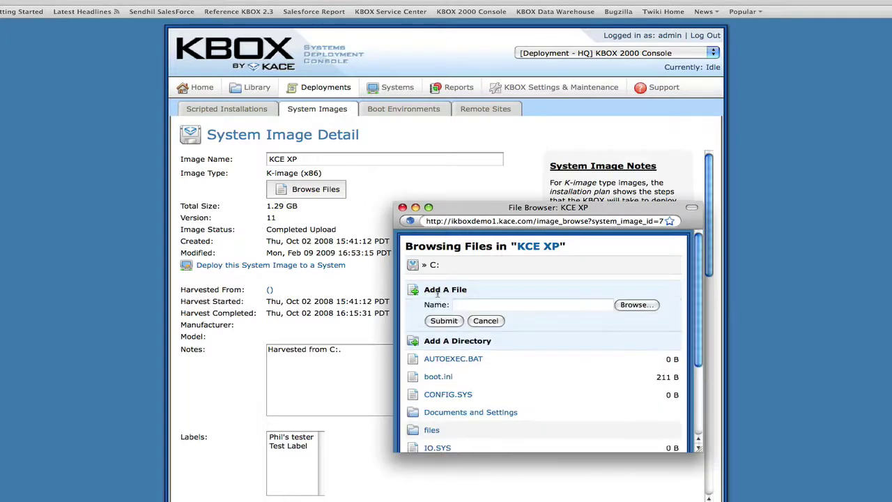
left_click(451, 342)
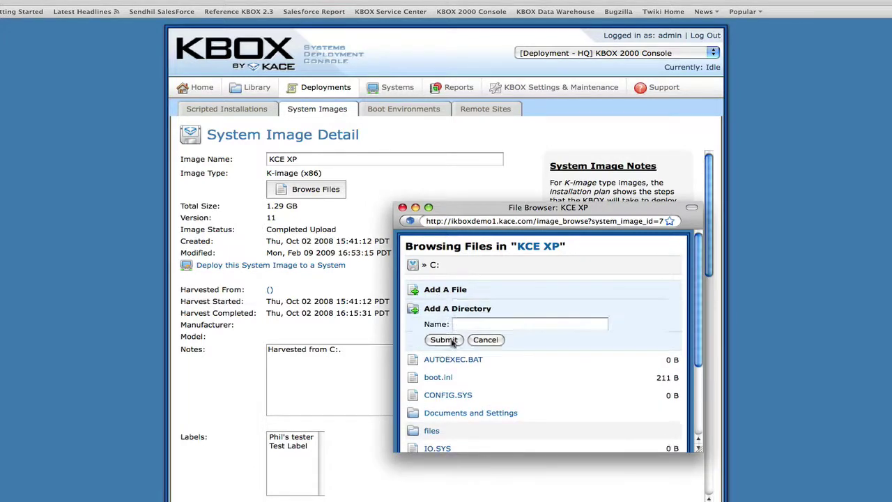
scroll(566, 390, "down", 2)
scroll(566, 390, "down", 1)
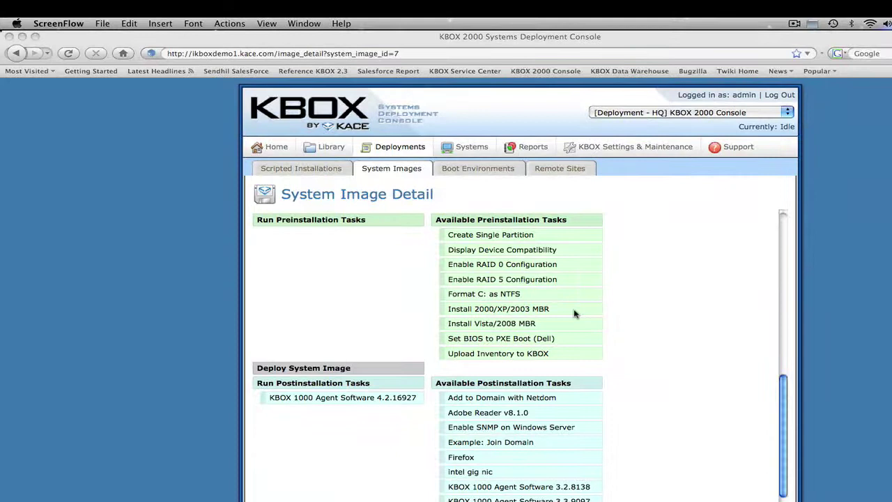
Step: Add Install Vista/2008 MBR and a second preinstallation task to the system image's installation plan
left_click(486, 324)
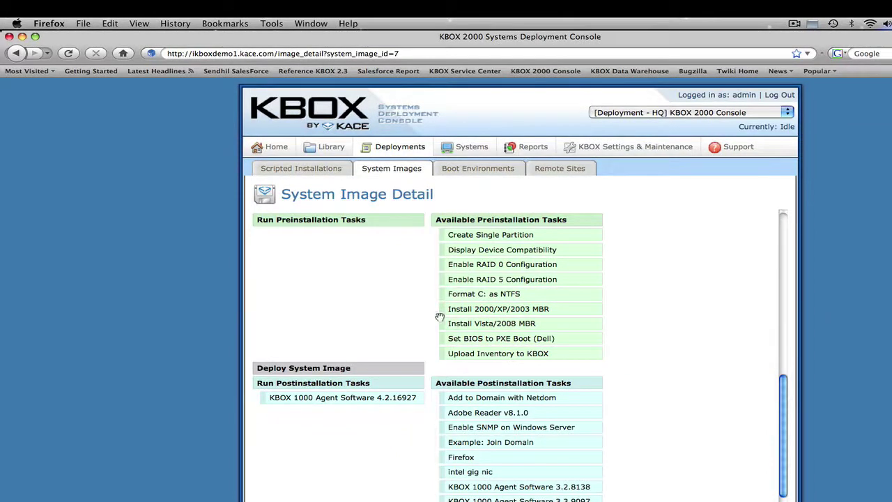
left_click_drag(440, 320, 272, 232)
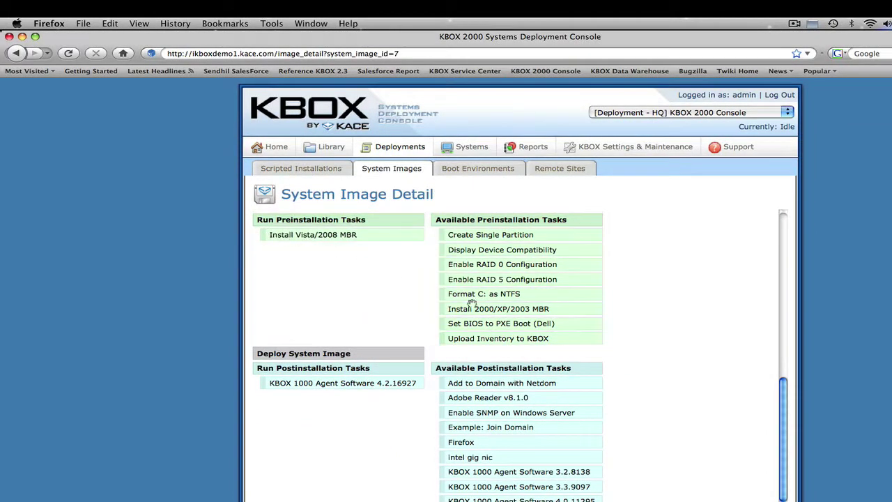
left_click_drag(478, 301, 282, 251)
Step: Add Microsoft .NET Framework Version 2.0 SP1 and Microsoft Office 2007 Professional to the image's postinstallation tasks
scroll(394, 373, "down", 5)
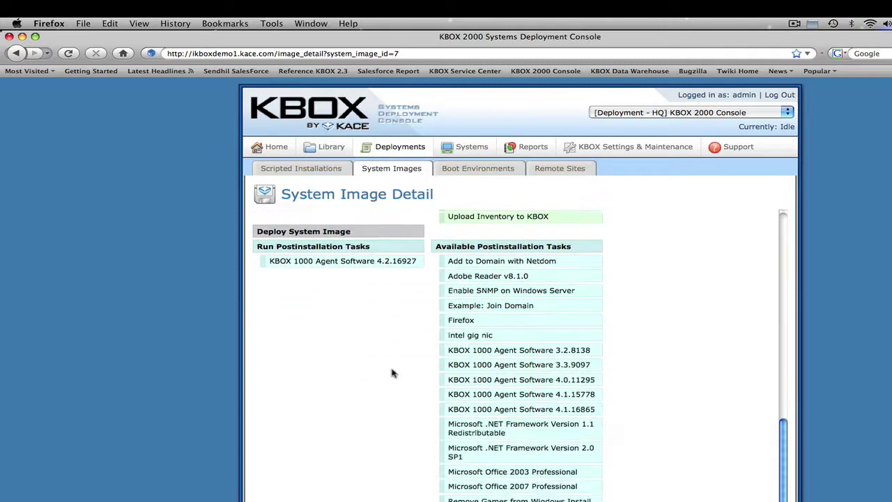
left_click_drag(491, 429, 326, 308)
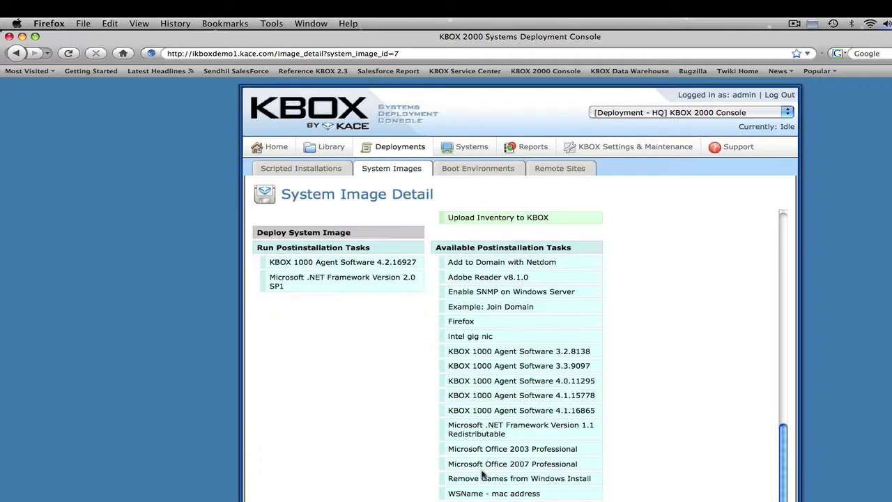
left_click_drag(478, 465, 293, 335)
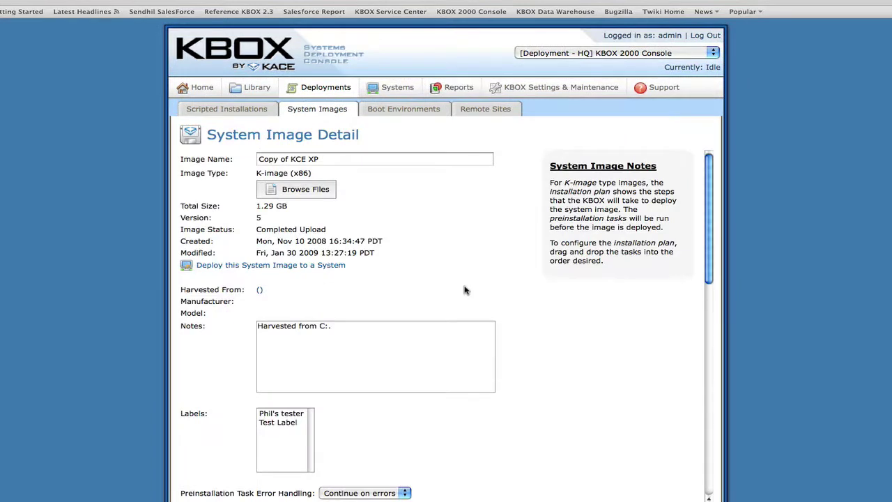
Step: Start deploying the Copy of KCE XP image and choose 192.168.3.75 and 192.168.3.98 as target systems
left_click(313, 268)
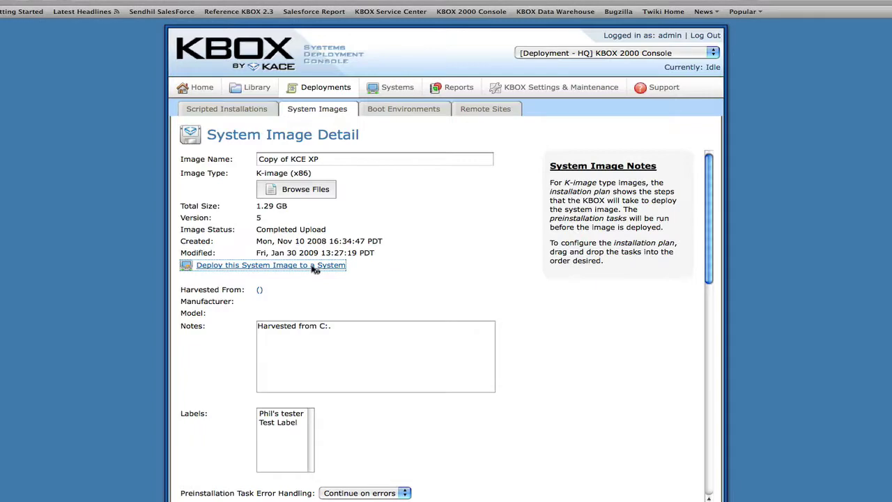
left_click(474, 198)
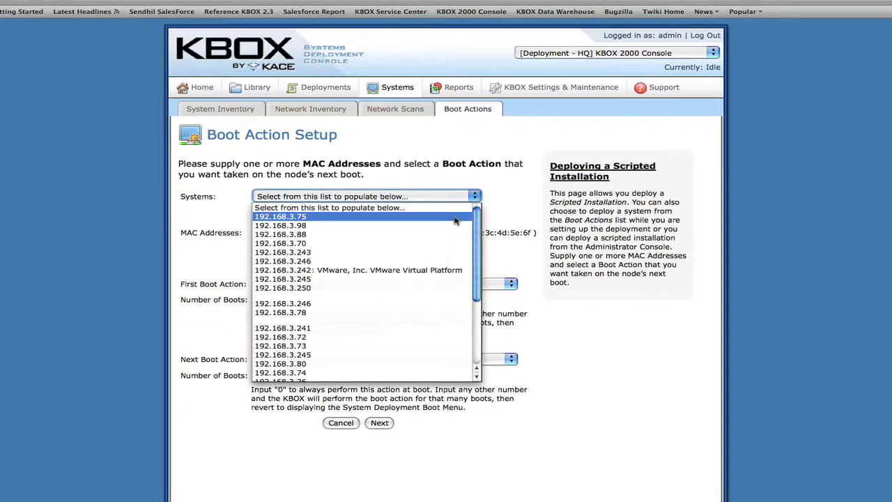
left_click(454, 218)
left_click(470, 202)
left_click(451, 225)
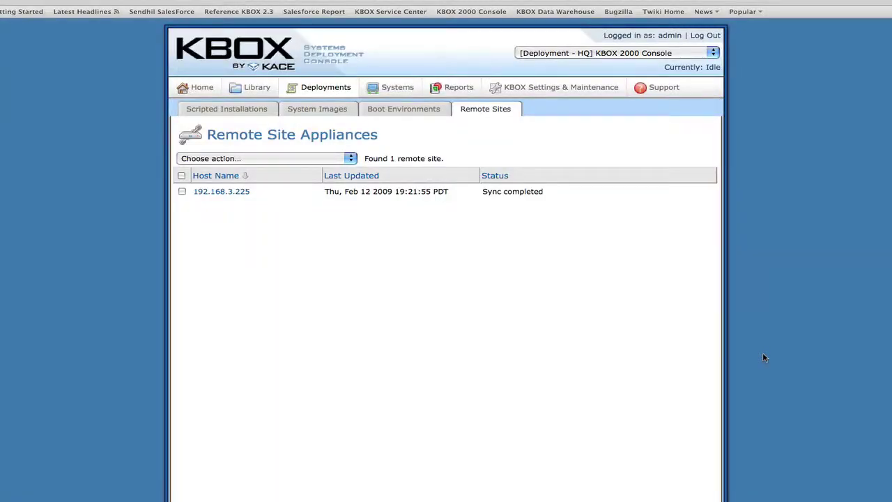
Step: Open the remote site 192.168.3.225 and review its transfer limit, update schedule, scripted installations, system images and boot environments
left_click(242, 192)
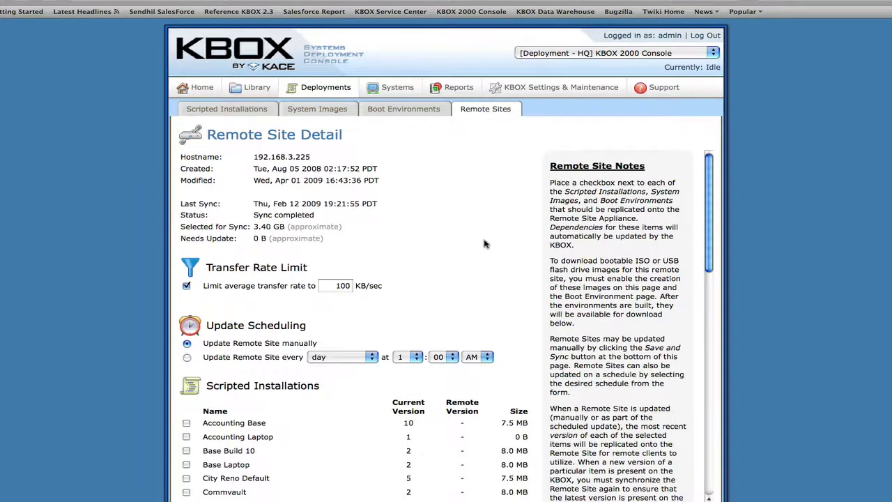
scroll(486, 244, "down", 1)
scroll(486, 244, "down", 3)
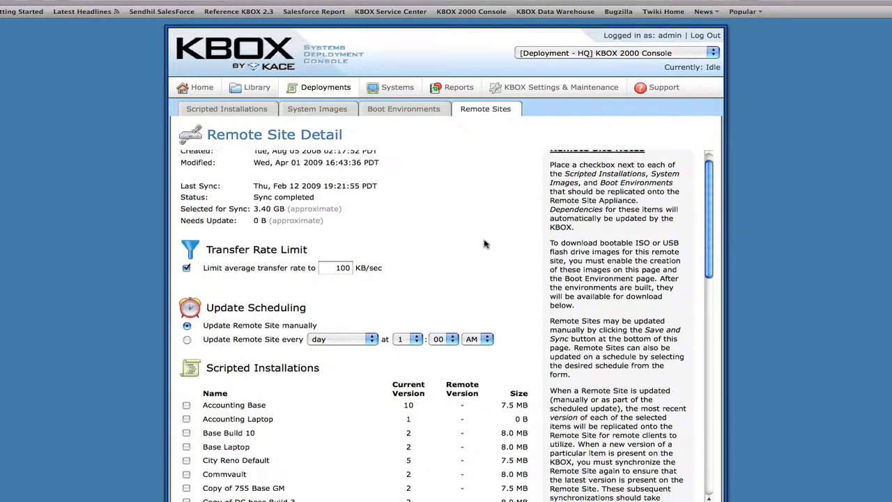
scroll(485, 244, "down", 10)
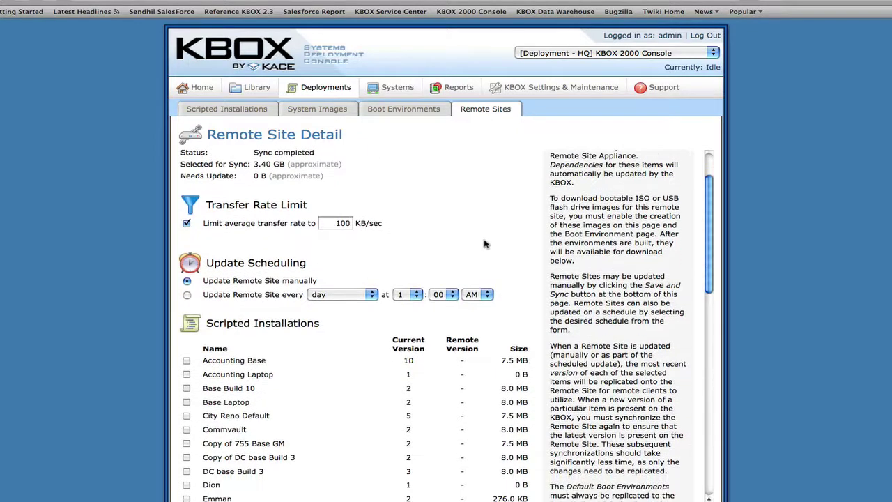
scroll(486, 244, "down", 7)
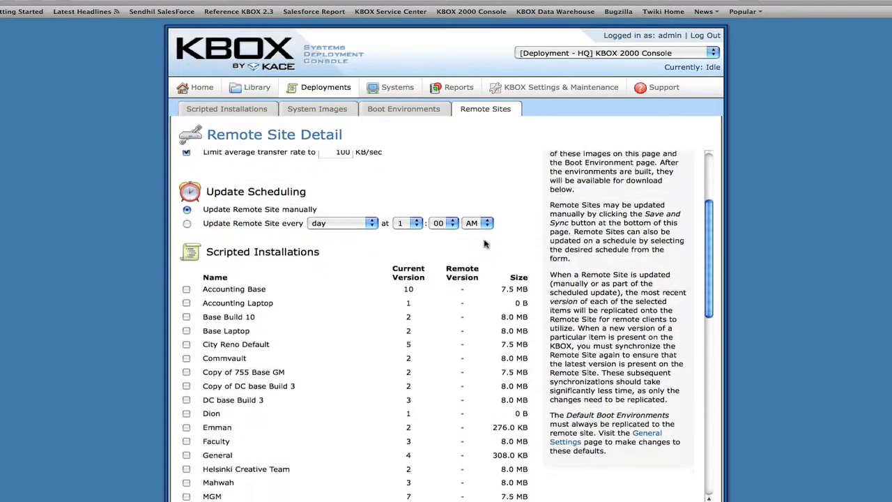
scroll(486, 244, "down", 11)
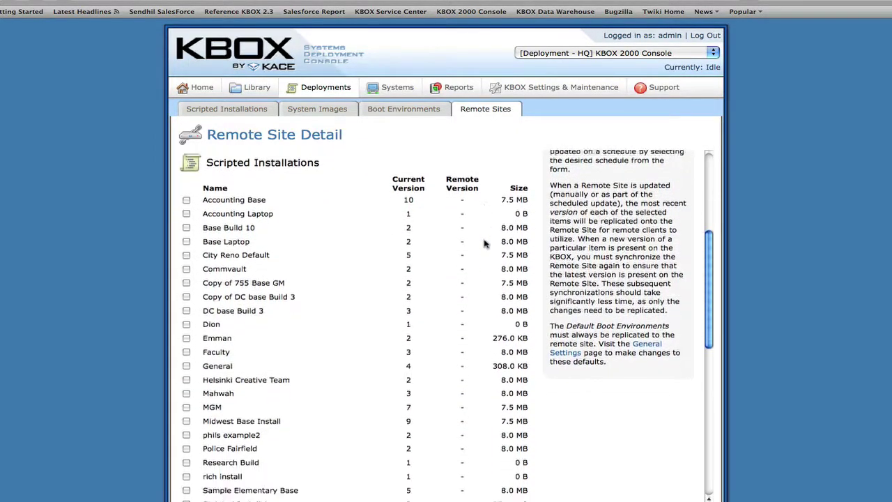
scroll(485, 244, "down", 15)
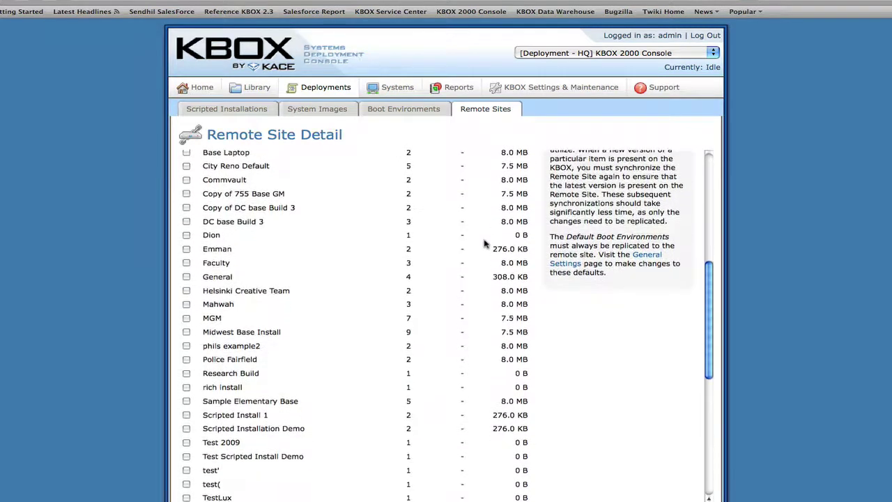
scroll(486, 244, "down", 8)
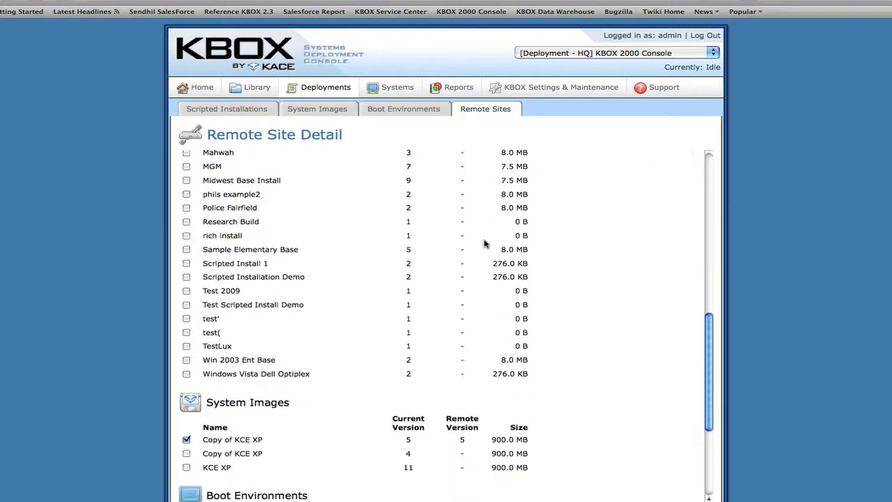
scroll(485, 244, "down", 17)
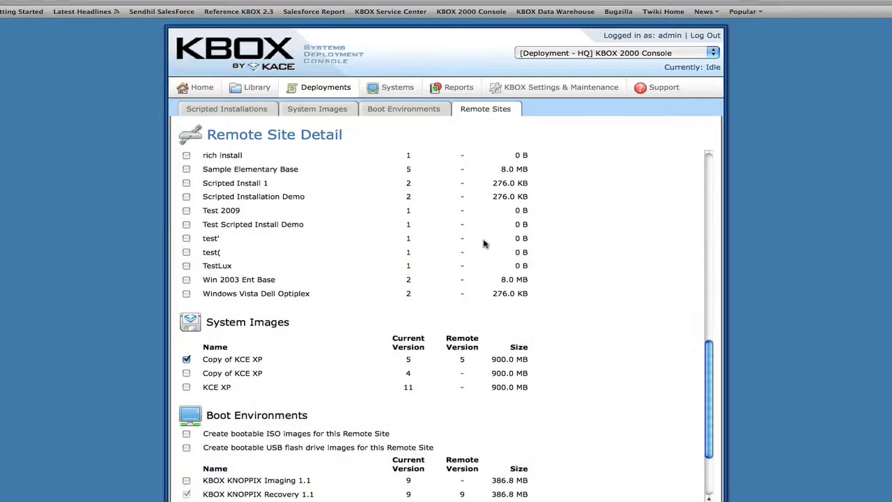
scroll(485, 244, "down", 1)
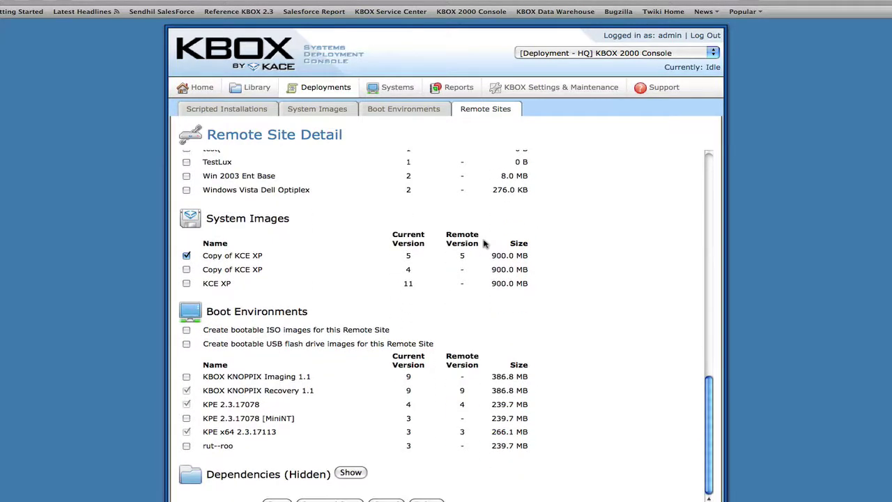
Step: Show the remote site's hidden dependencies and review its source CDs, drivers, preinstallation tasks and postinstallation tasks
left_click(349, 473)
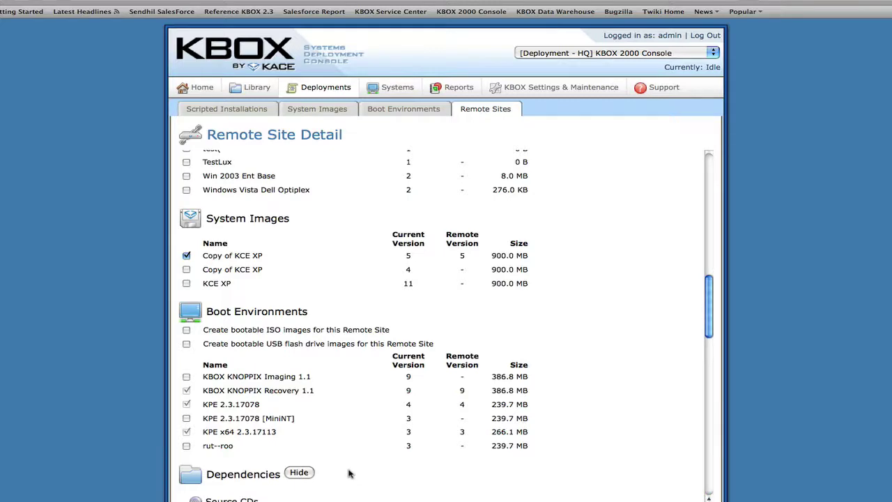
scroll(349, 473, "down", 10)
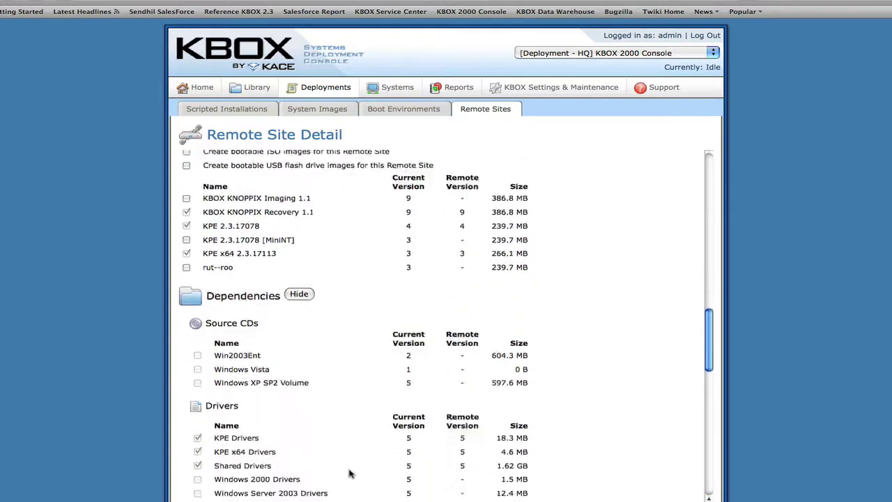
scroll(349, 474, "down", 7)
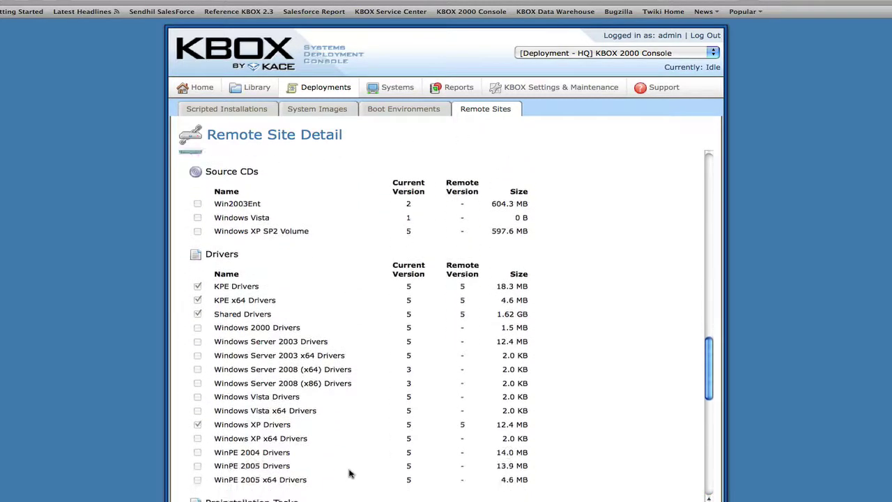
scroll(349, 473, "down", 8)
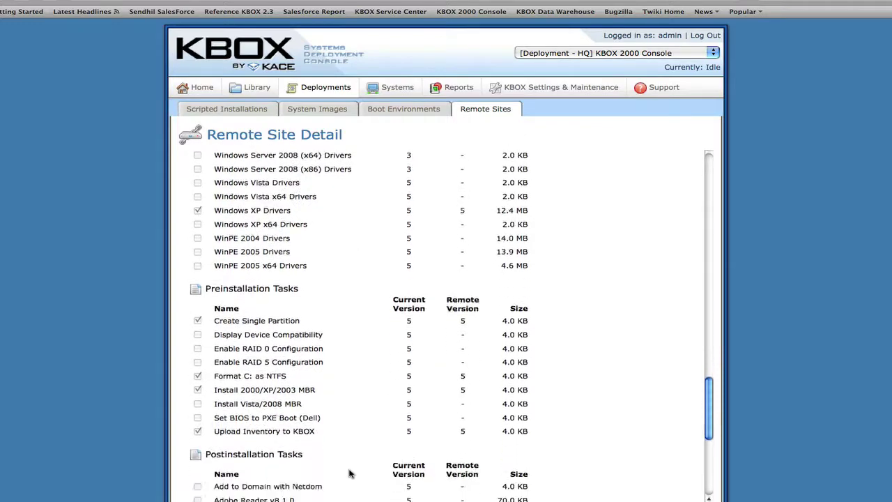
scroll(350, 474, "down", 7)
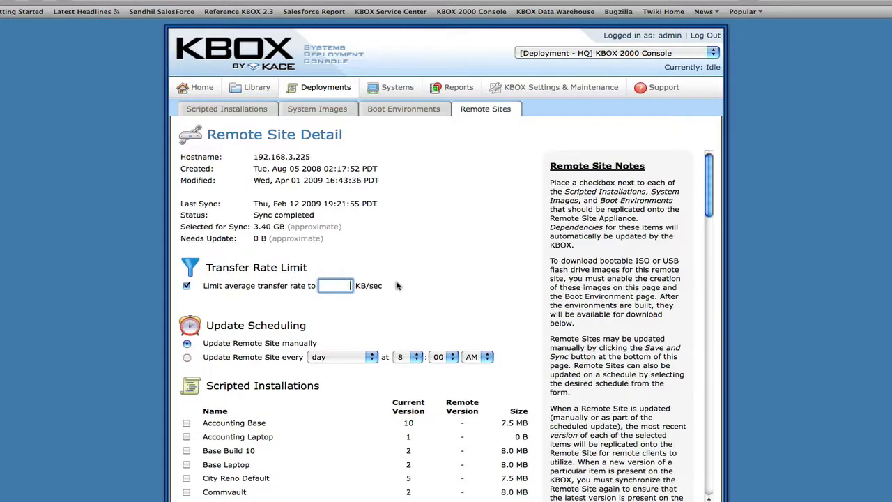
Step: Limit the remote site's average transfer rate to 700 KB/sec and schedule its updates for every weekend day at 3:00 AM
type("700")
left_click(188, 358)
left_click(373, 358)
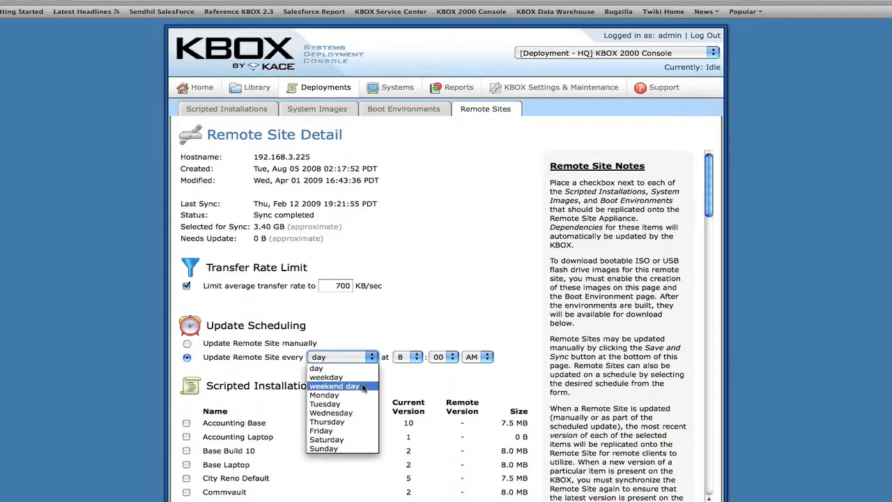
left_click(362, 382)
left_click(416, 358)
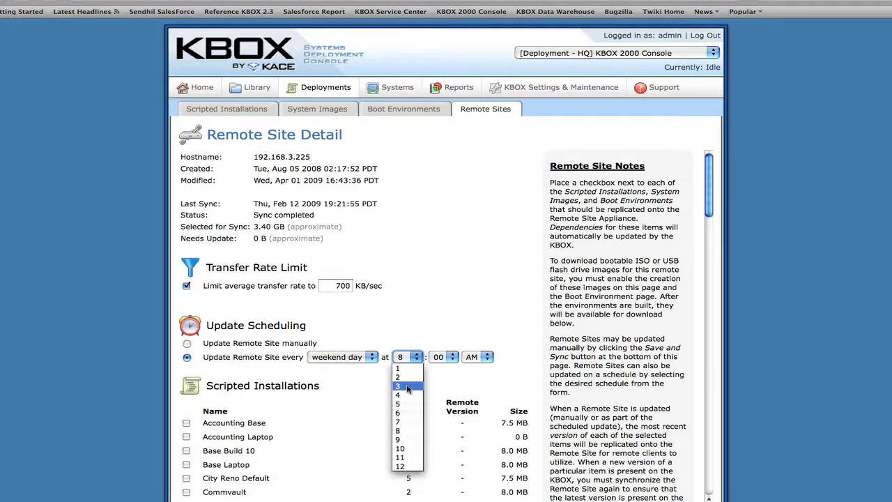
left_click(408, 391)
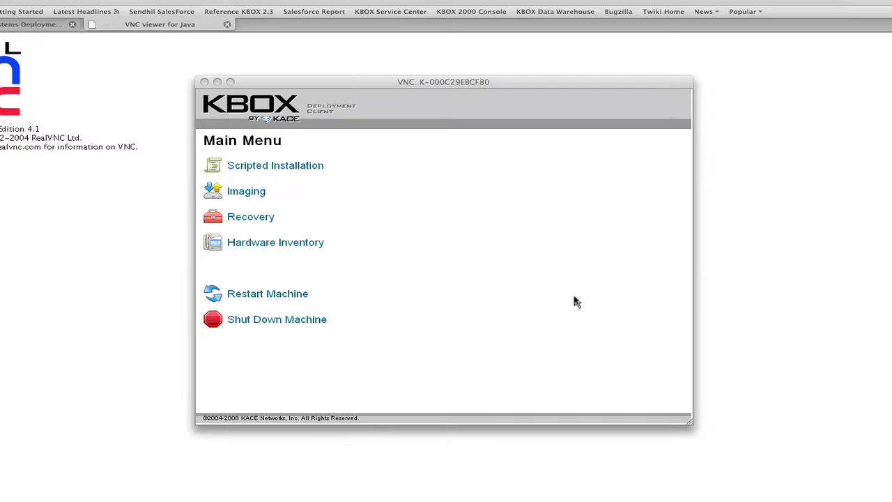
Step: Open the Recovery options of the KBOX Deployment Client in the VNC viewer
left_click(269, 221)
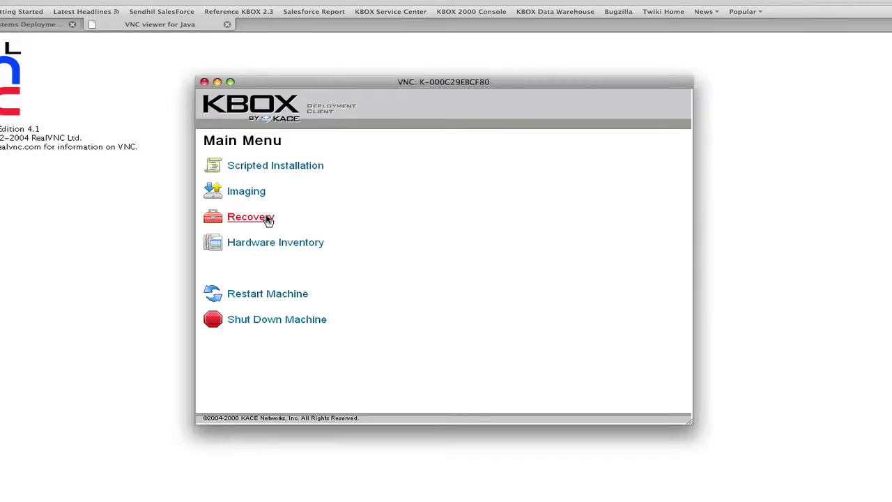